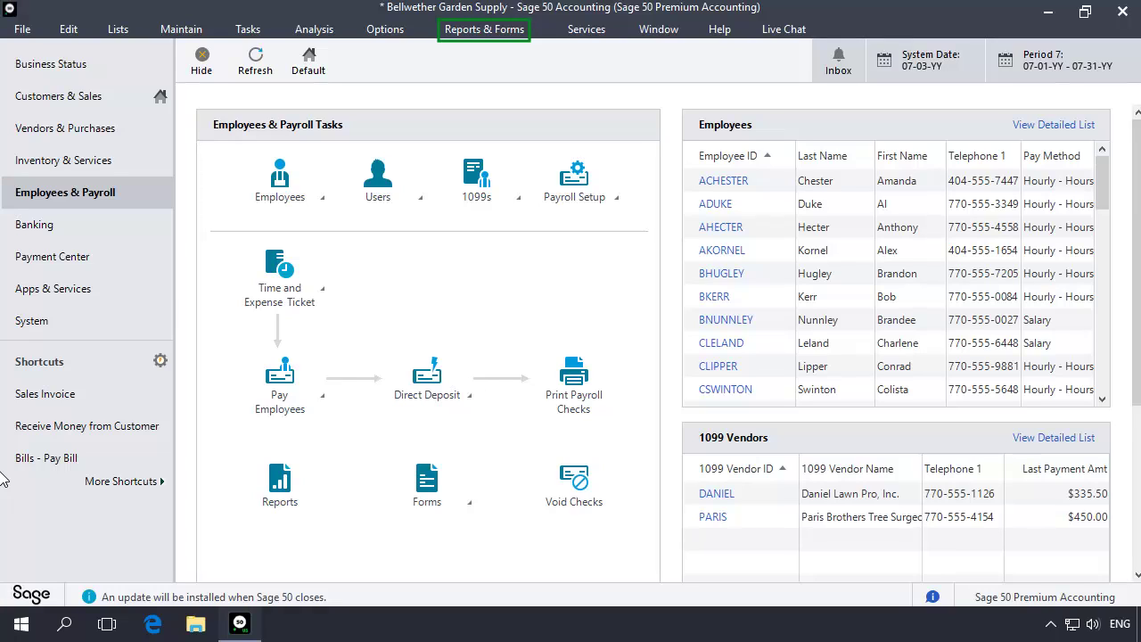
# Select the Vacation and Sick Time Report from the Payroll reports list.
pyautogui.click(486, 32)
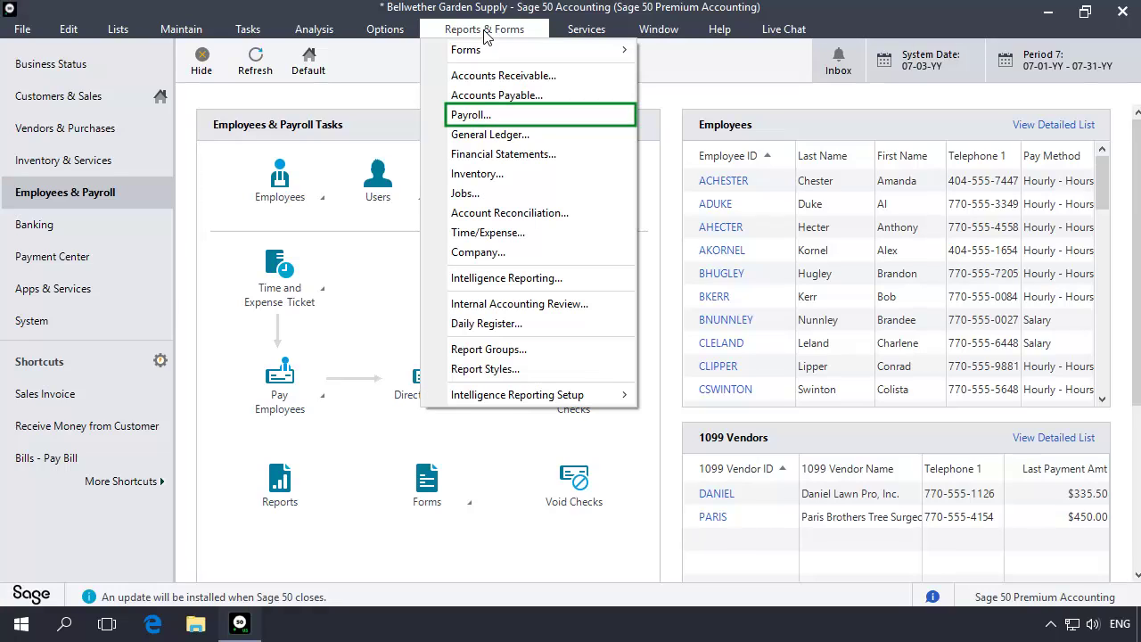
pyautogui.click(474, 114)
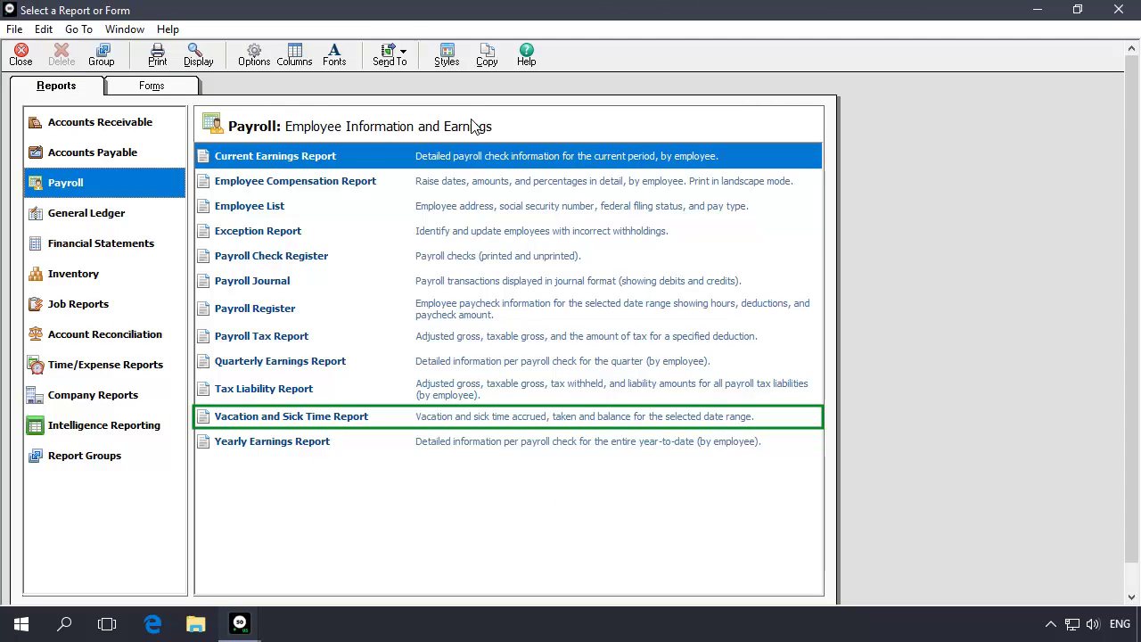
pyautogui.click(272, 422)
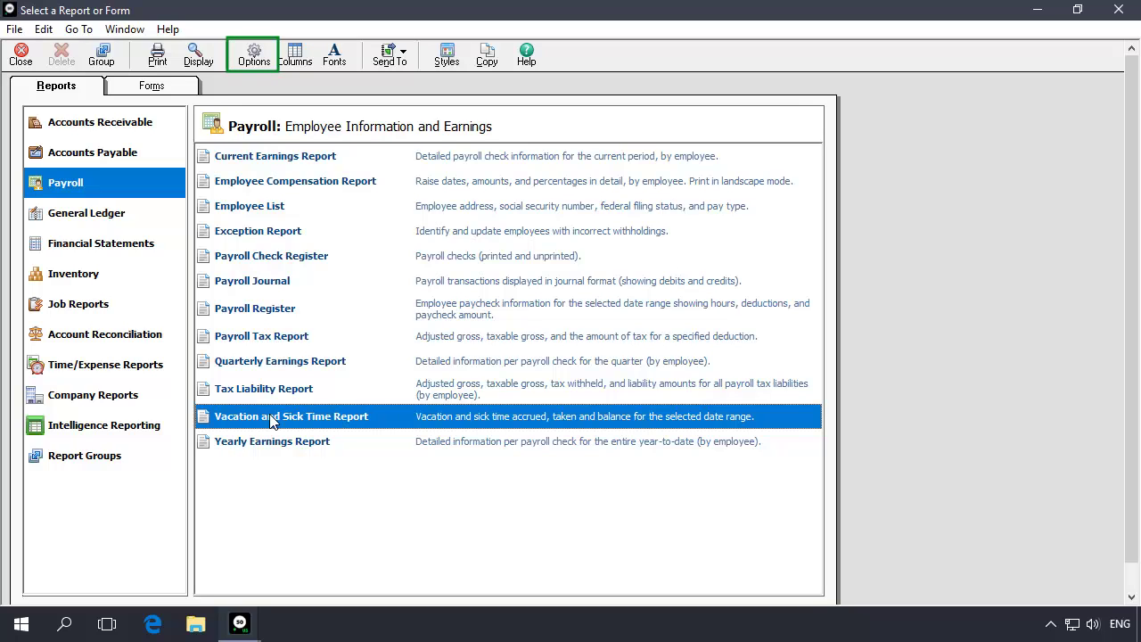
pyautogui.click(259, 55)
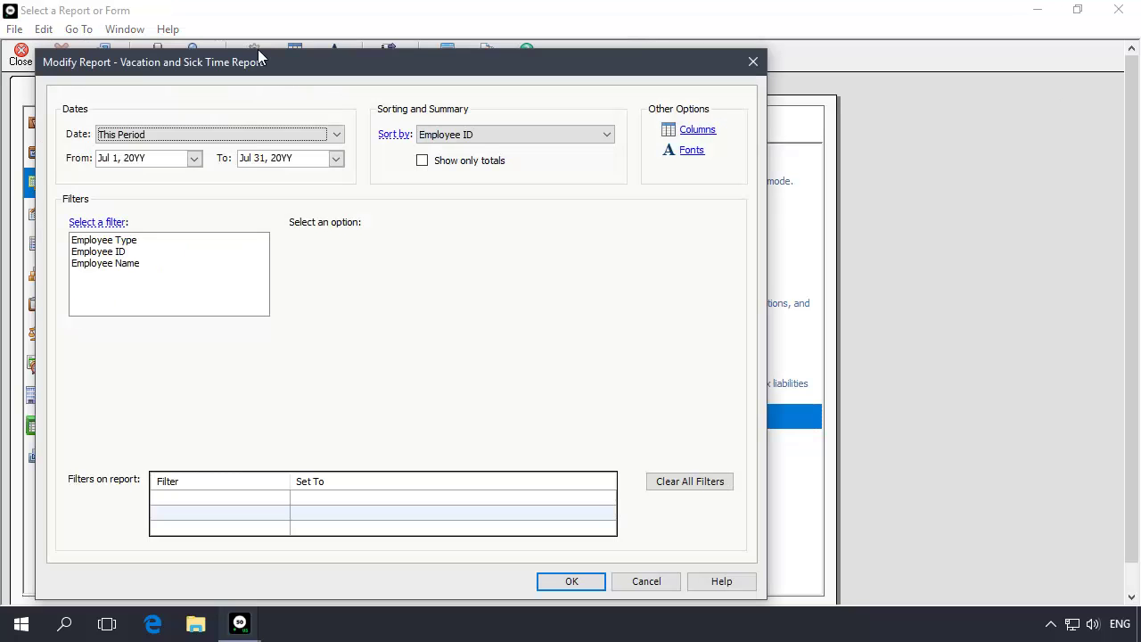
pyautogui.click(336, 135)
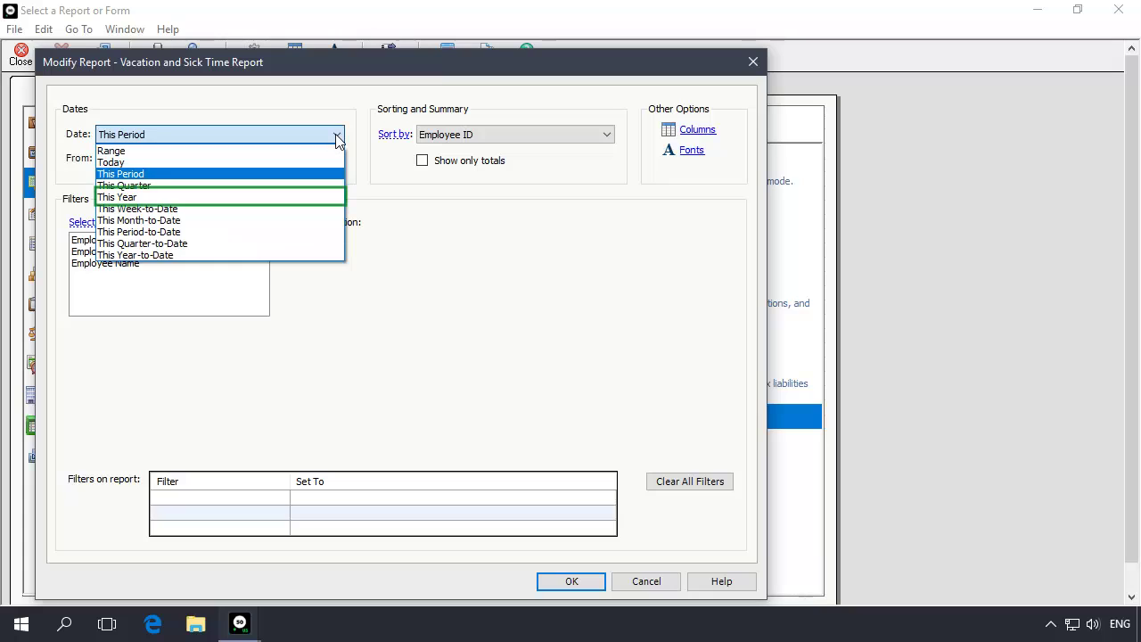
pyautogui.click(130, 197)
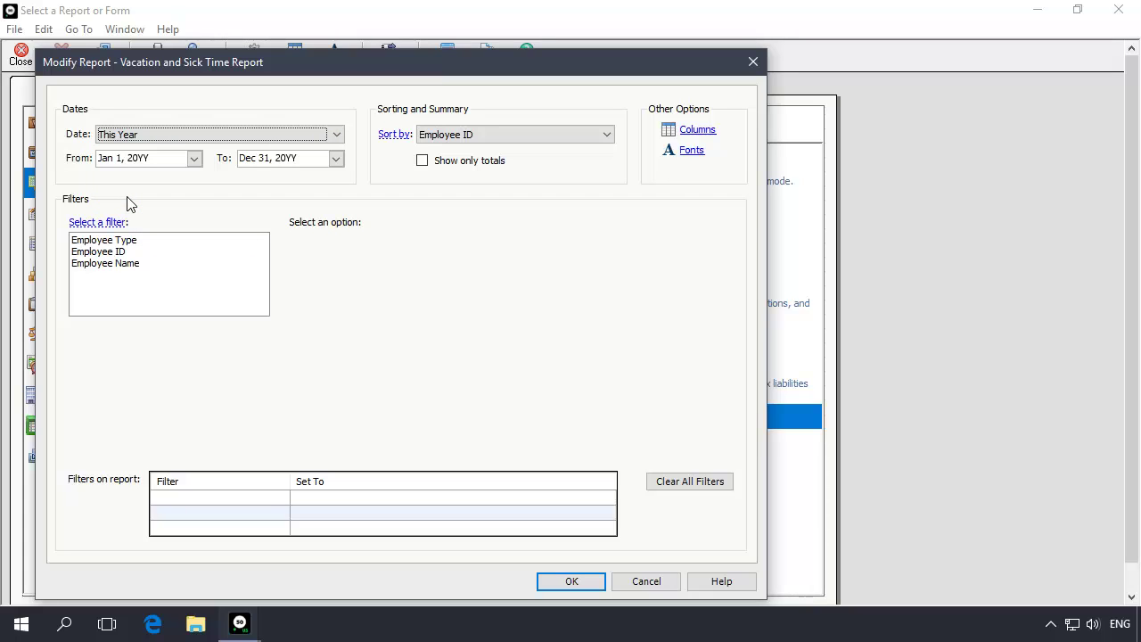
pyautogui.click(108, 254)
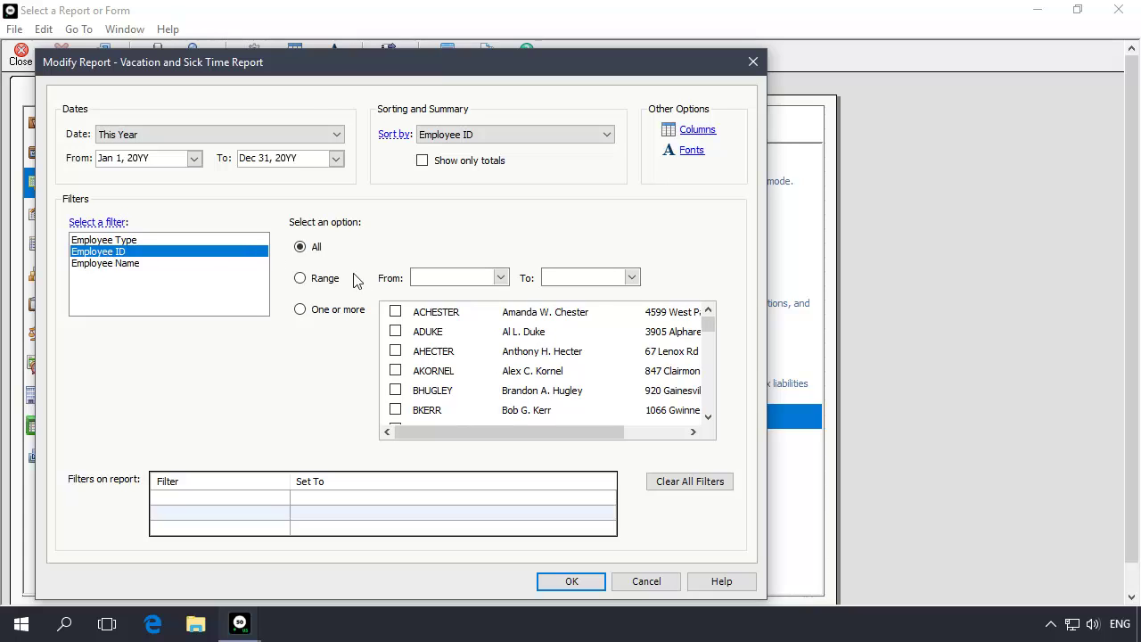
pyautogui.click(396, 314)
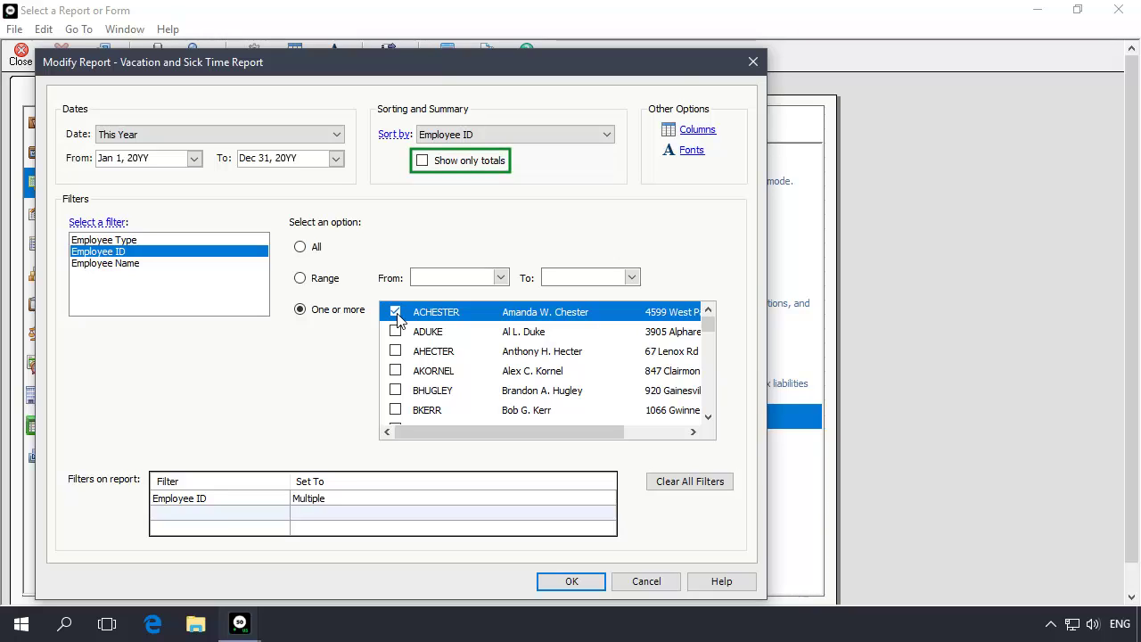
pyautogui.click(423, 161)
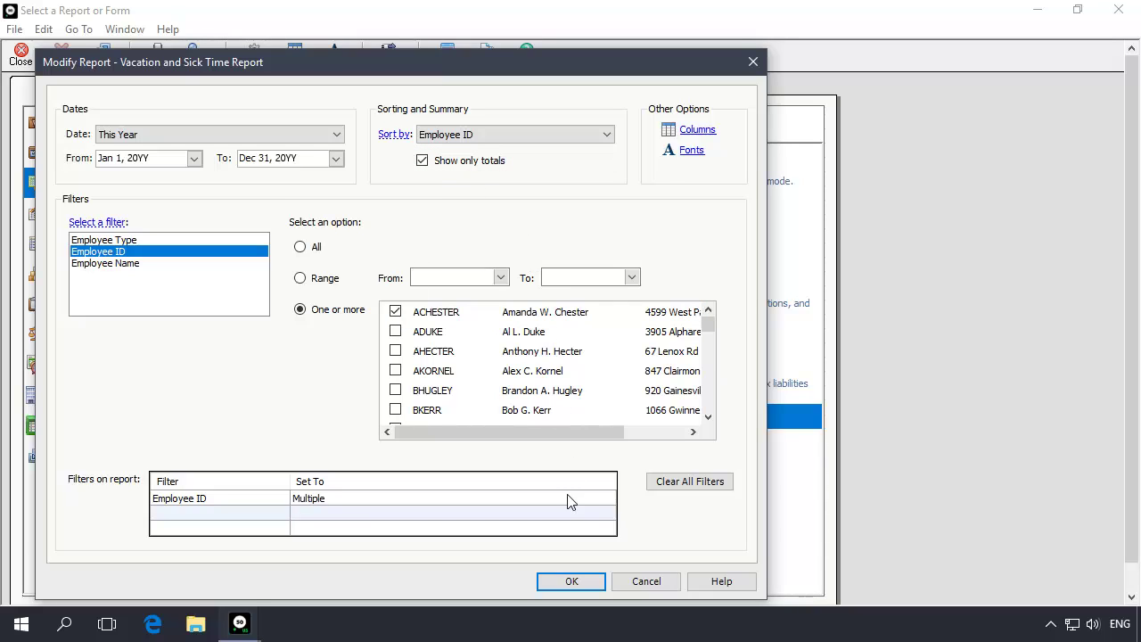
pyautogui.click(571, 581)
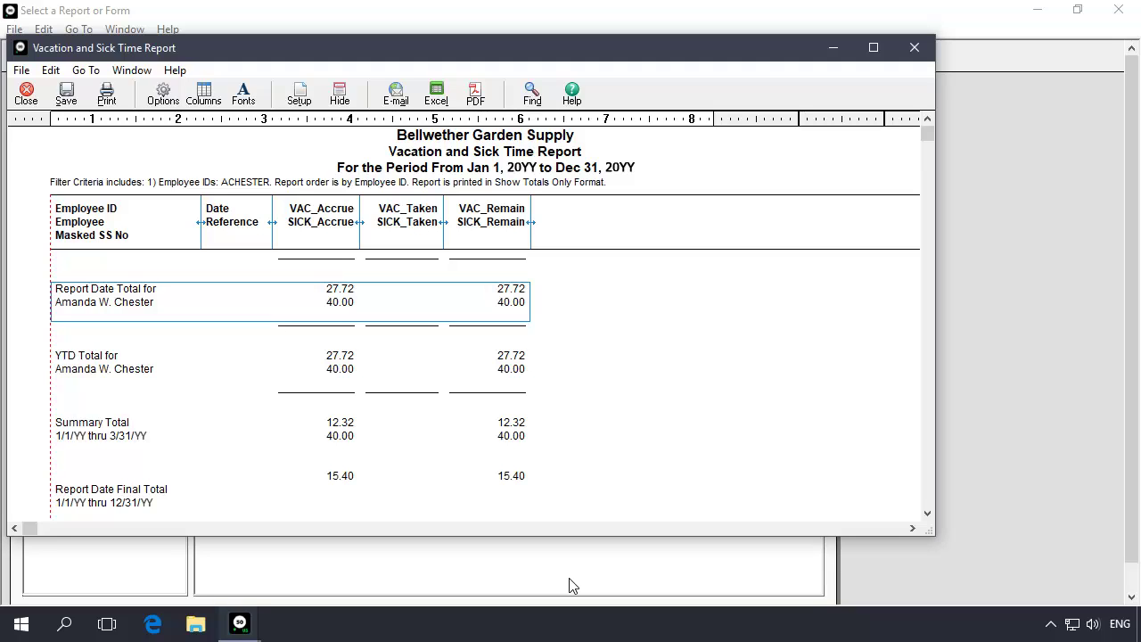
# Check the YTD Total row, where VAC_Remain shows 27.72.
pyautogui.click(486, 363)
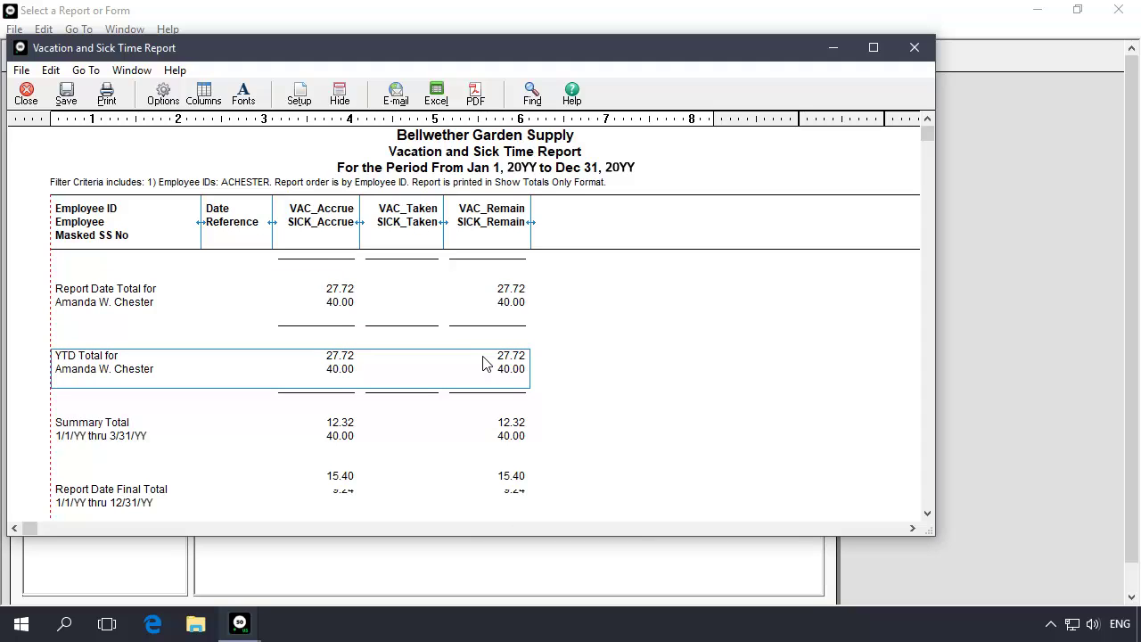
pyautogui.click(486, 363)
pyautogui.click(27, 94)
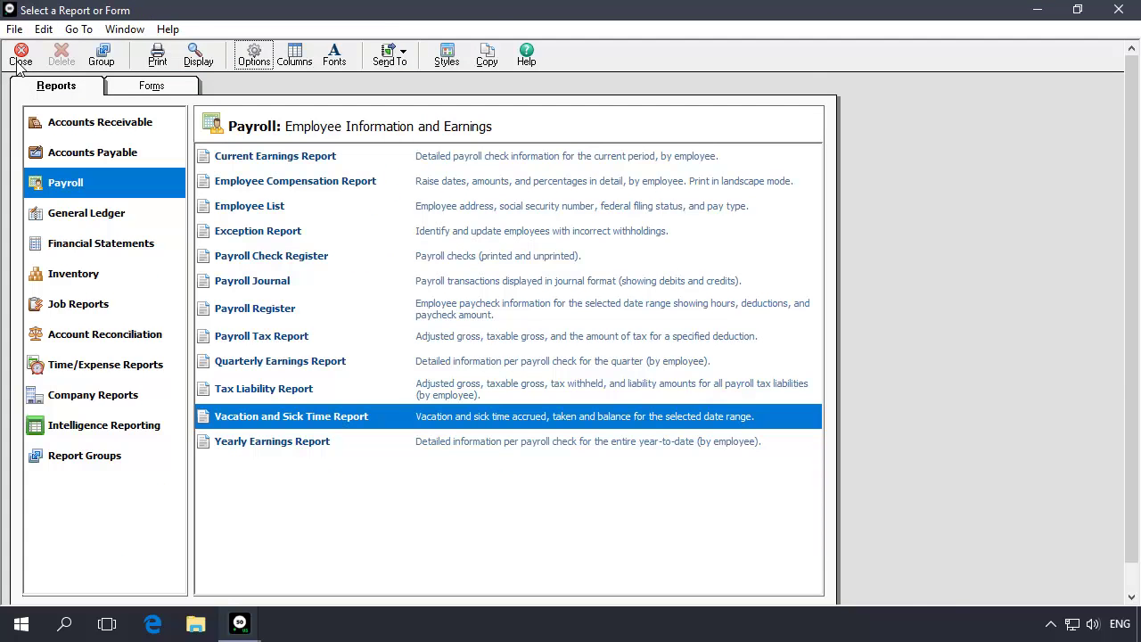
pyautogui.click(18, 53)
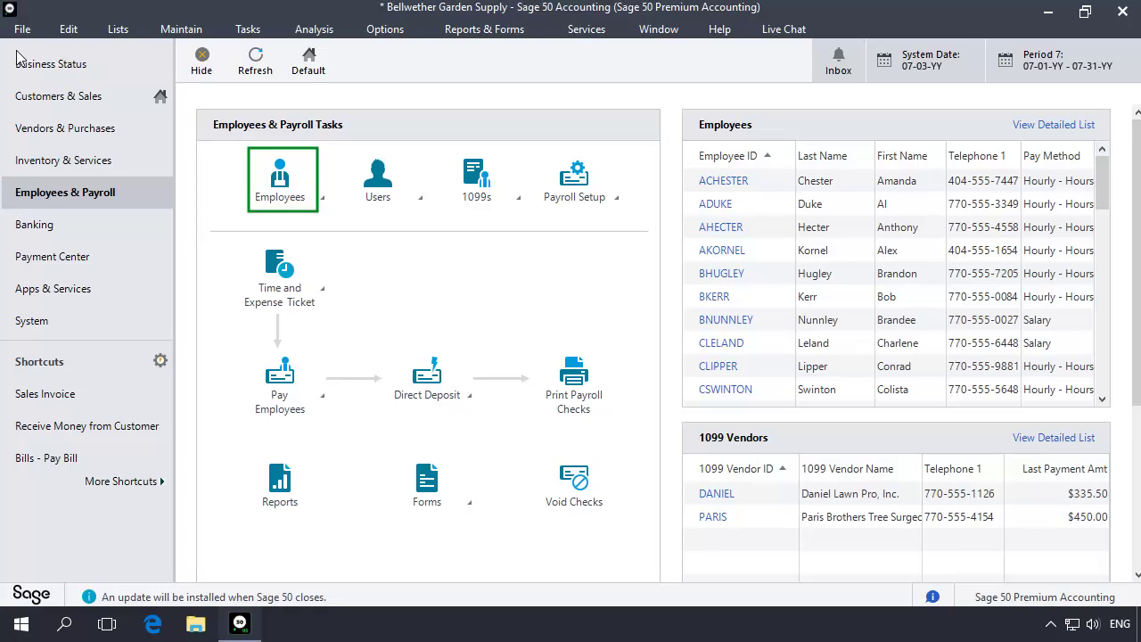
pyautogui.click(282, 181)
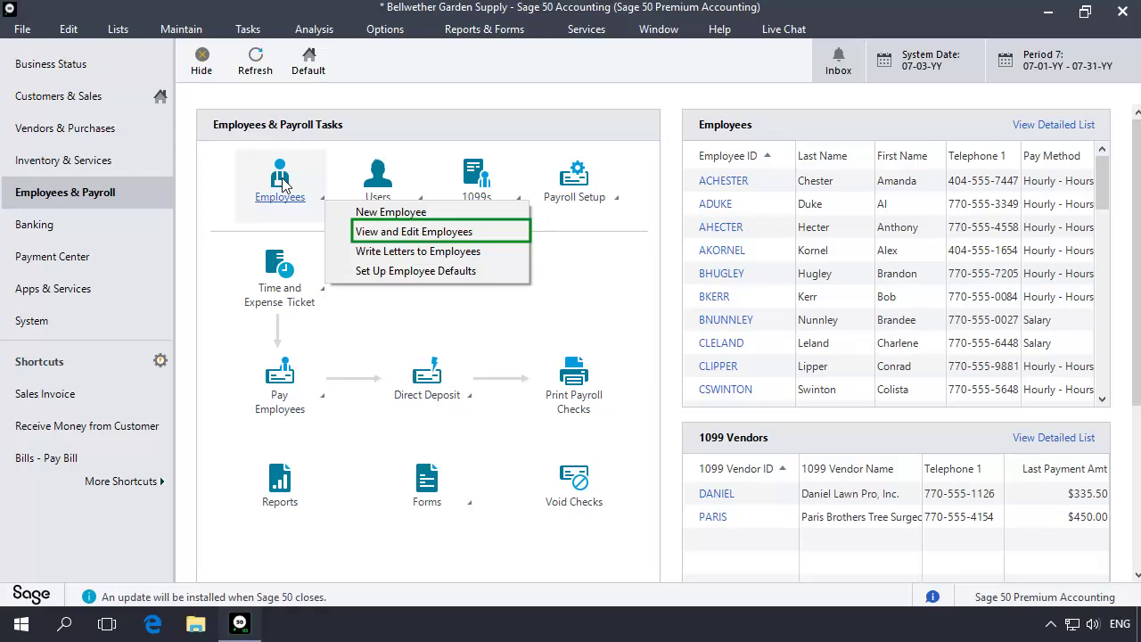
pyautogui.click(400, 231)
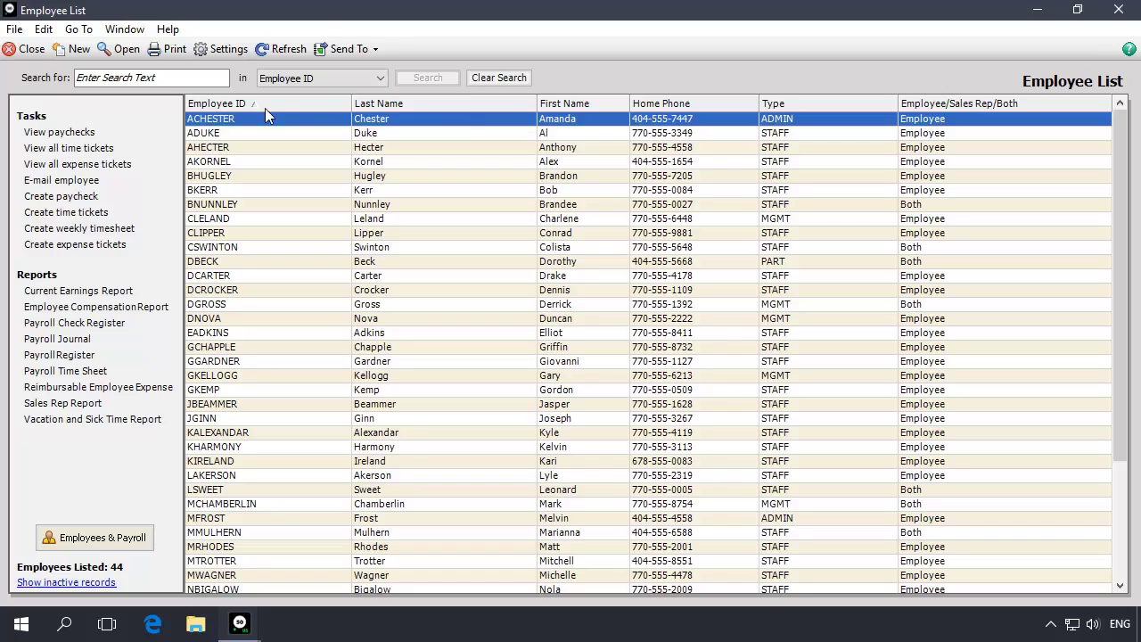
pyautogui.click(116, 49)
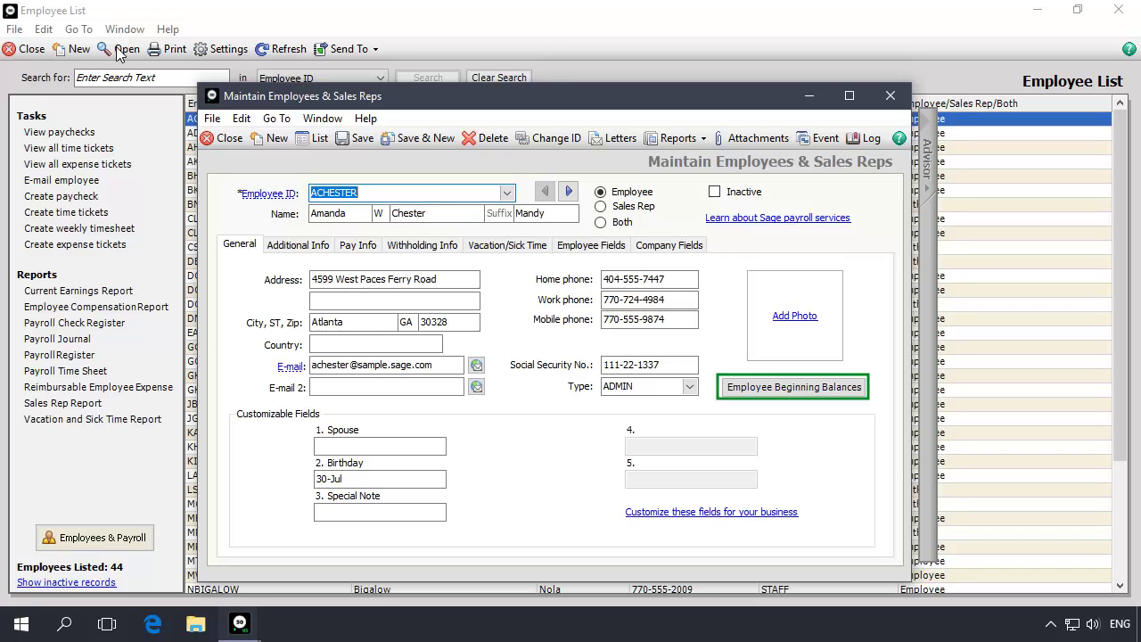
# Enter a Jul 1 beginning VAC_Remain balance of 20.28 and save the beginning balances.
pyautogui.click(789, 389)
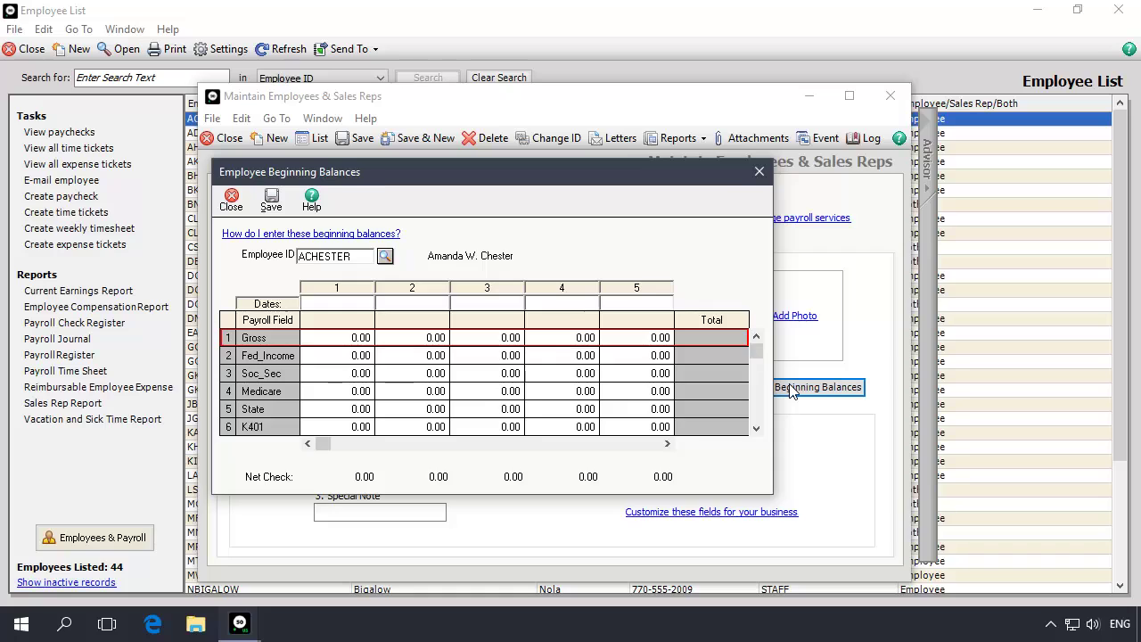
pyautogui.click(369, 308)
pyautogui.write('0701YY')
pyautogui.click(755, 411)
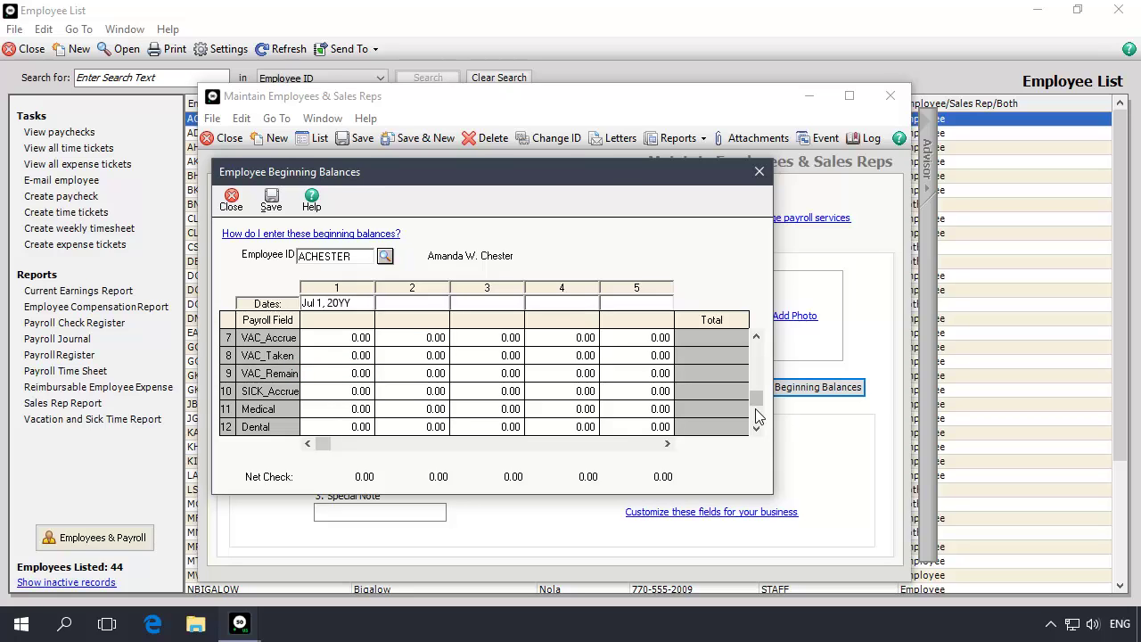
pyautogui.click(372, 378)
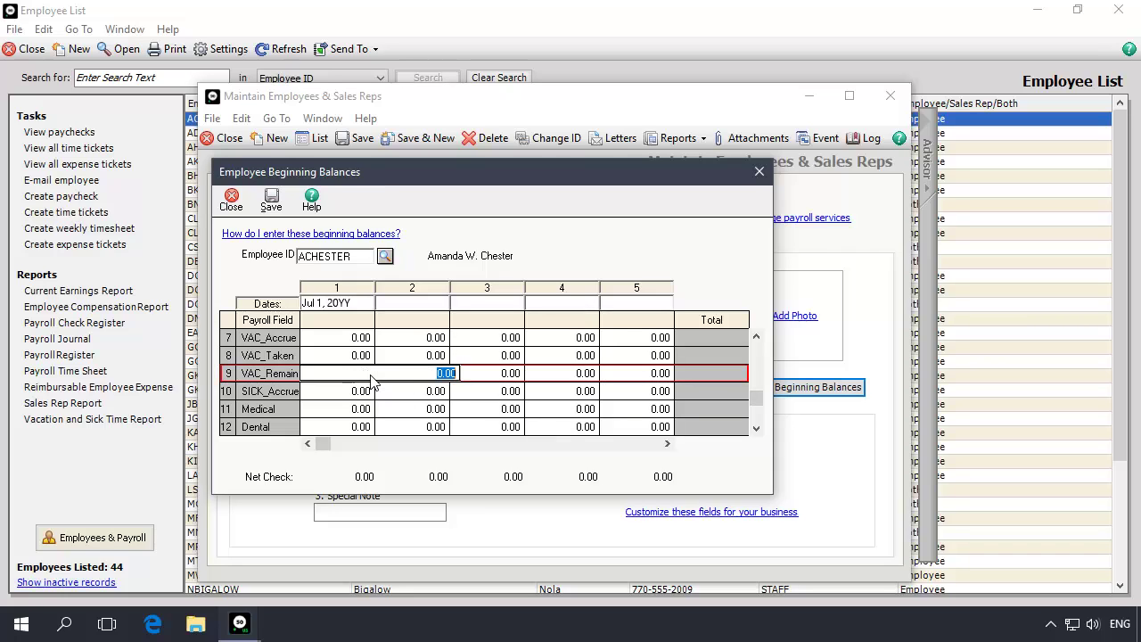
pyautogui.write('20')
pyautogui.press('Return')
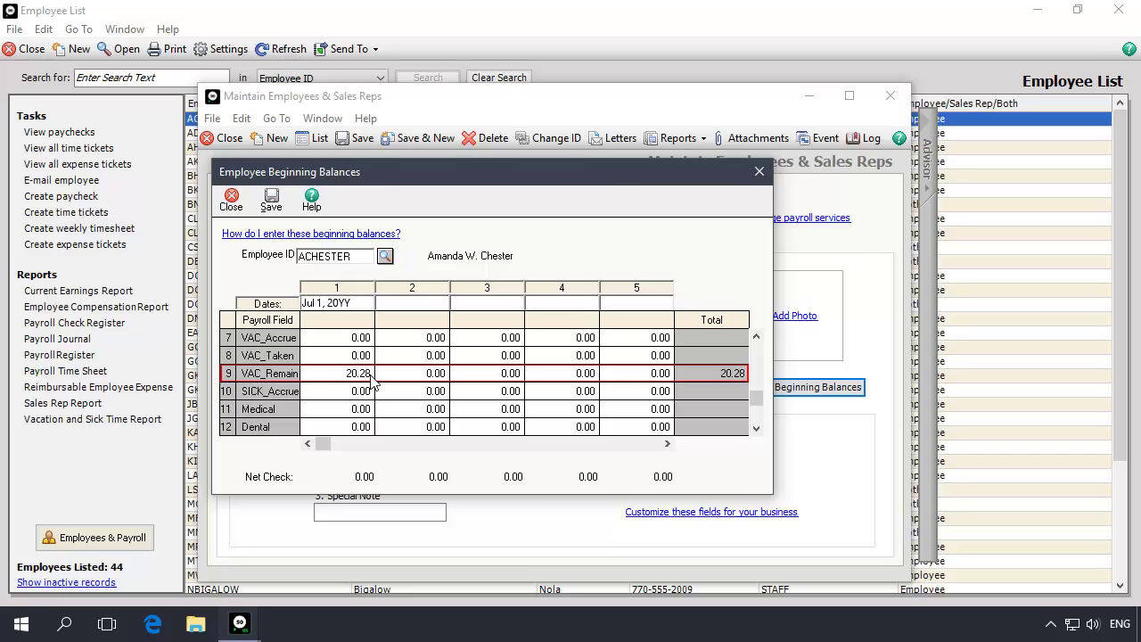
pyautogui.click(270, 205)
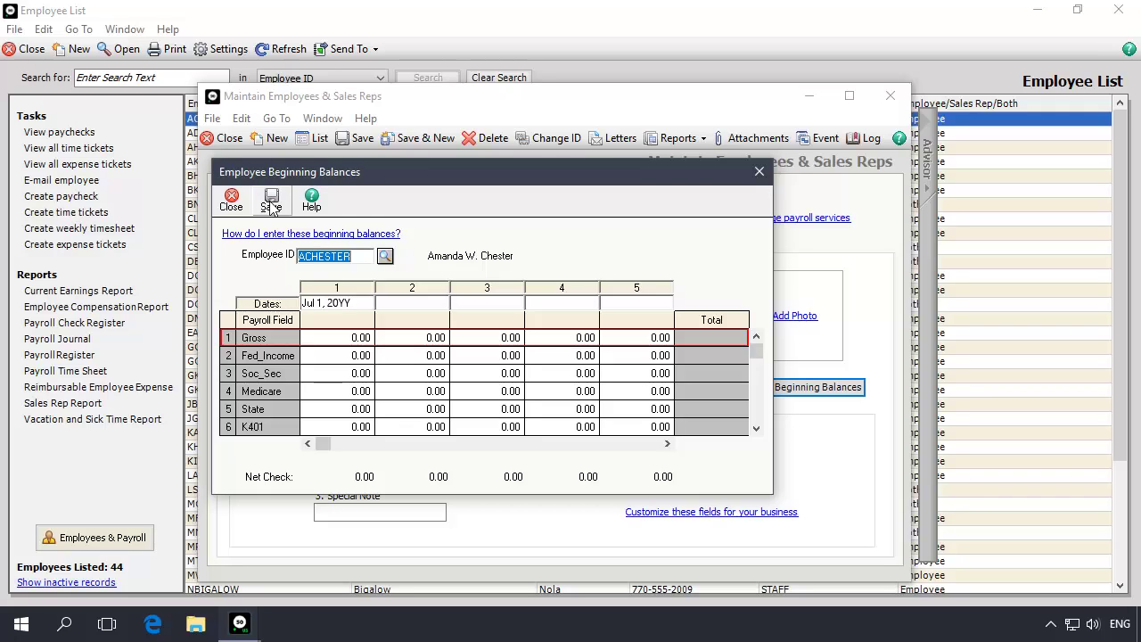
# Dismiss the Employee ID lookup unchanged and close Employee Beginning Balances.
pyautogui.click(385, 257)
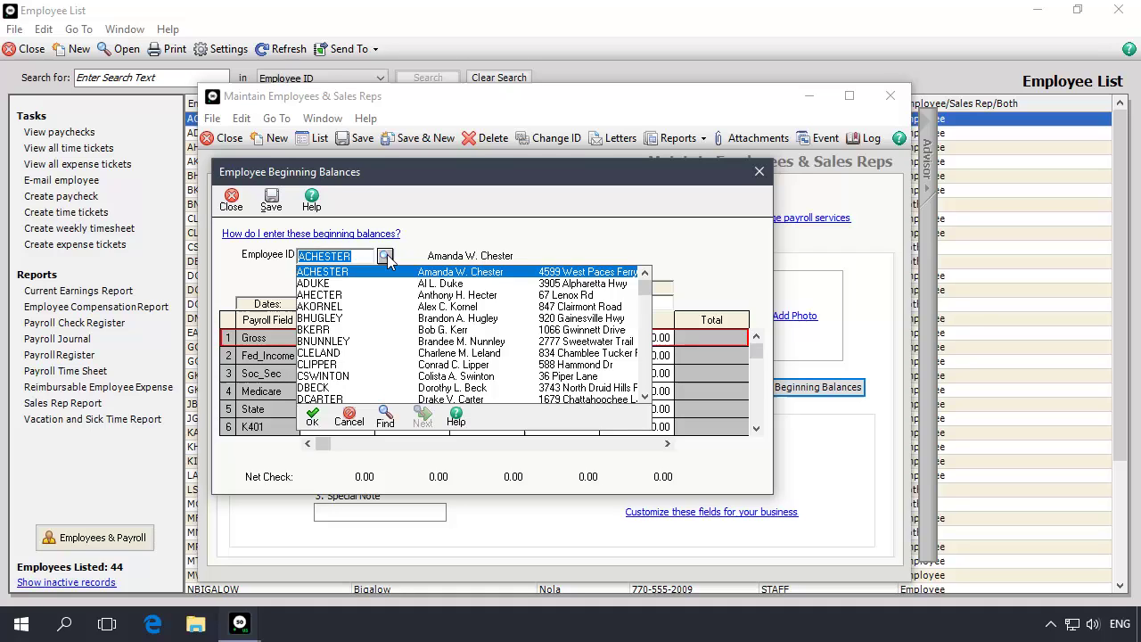
pyautogui.click(385, 257)
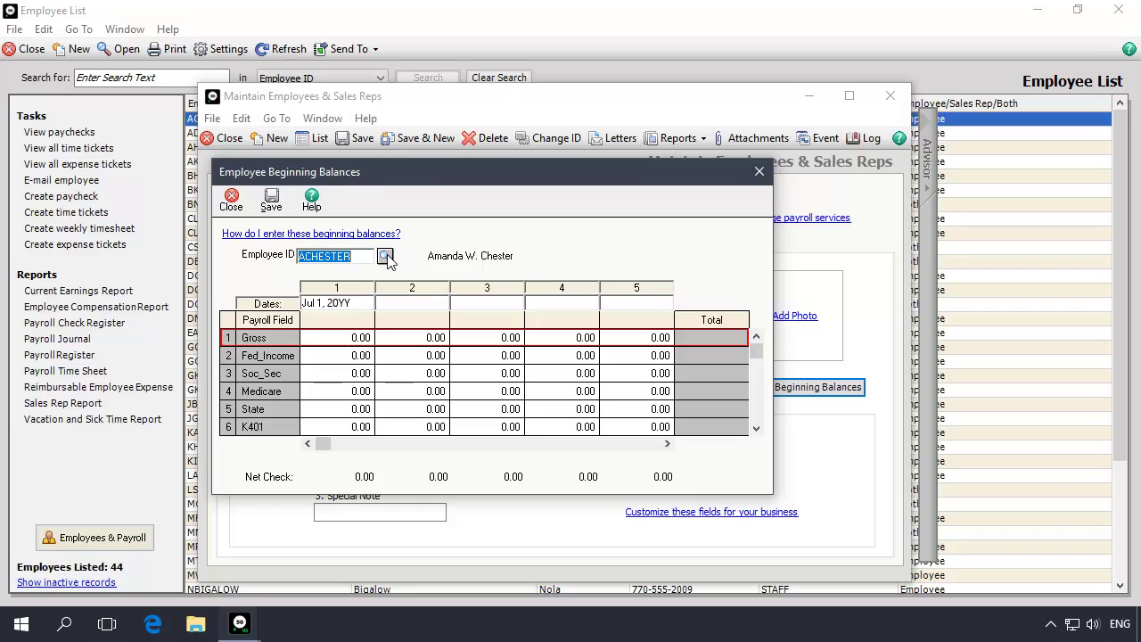
pyautogui.click(230, 201)
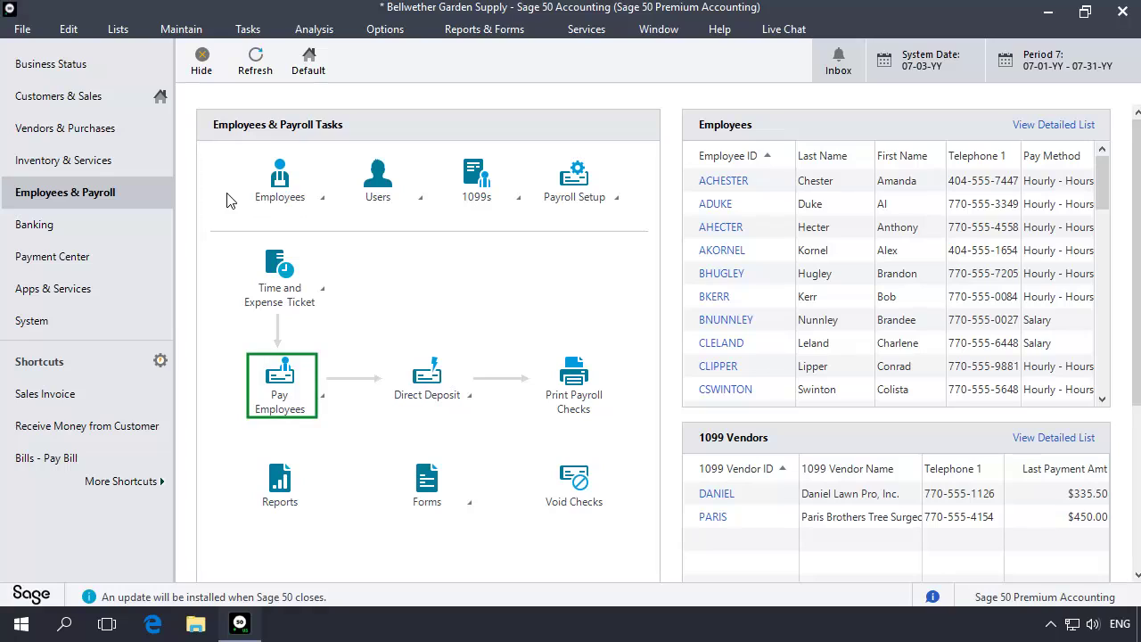
# Start a one-employee payroll entry for BHUGLEY.
pyautogui.click(282, 394)
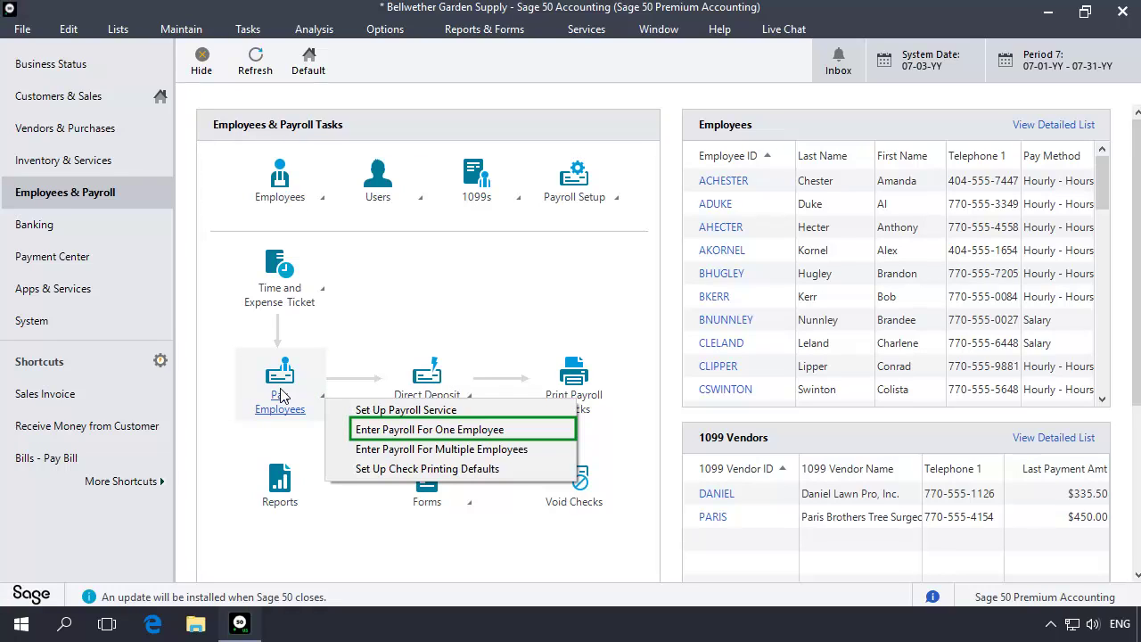
pyautogui.click(415, 431)
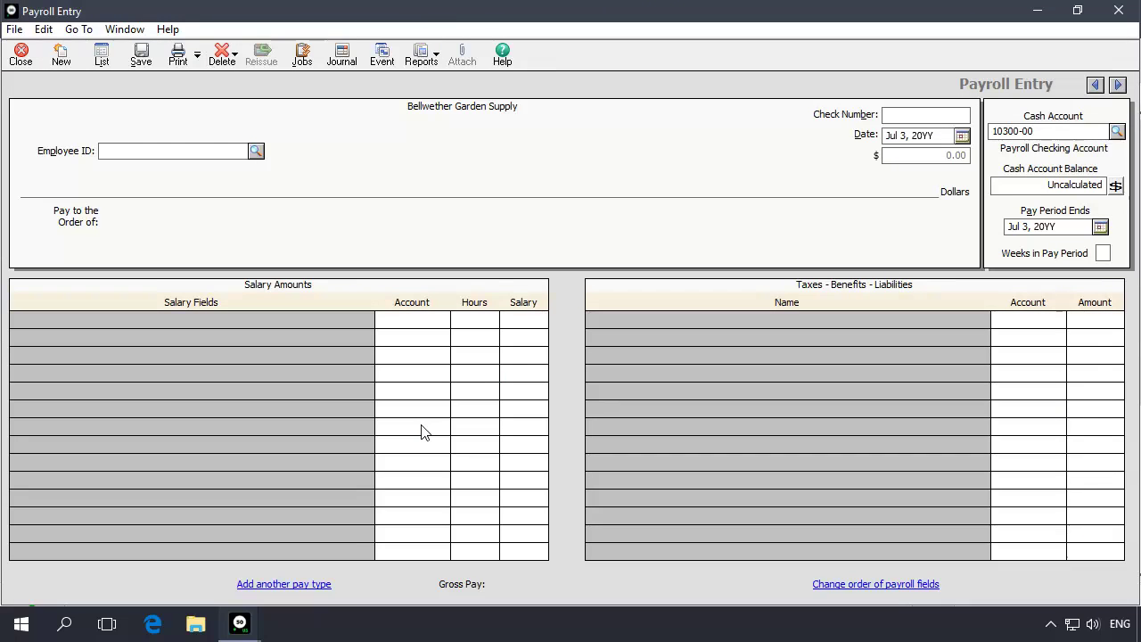
pyautogui.click(256, 152)
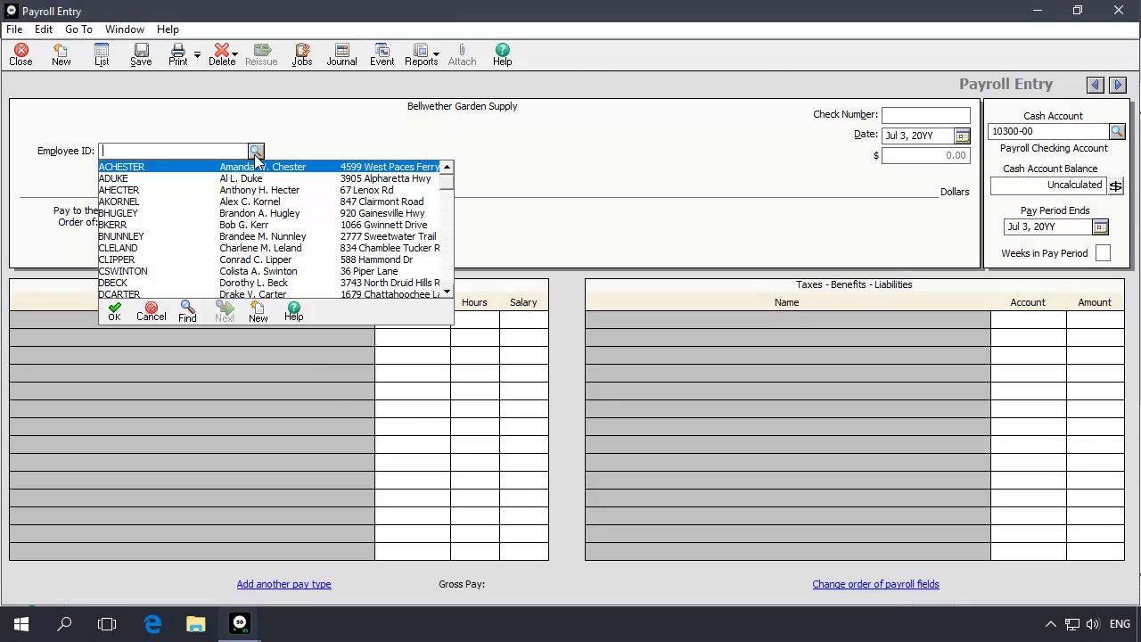
pyautogui.doubleClick(259, 213)
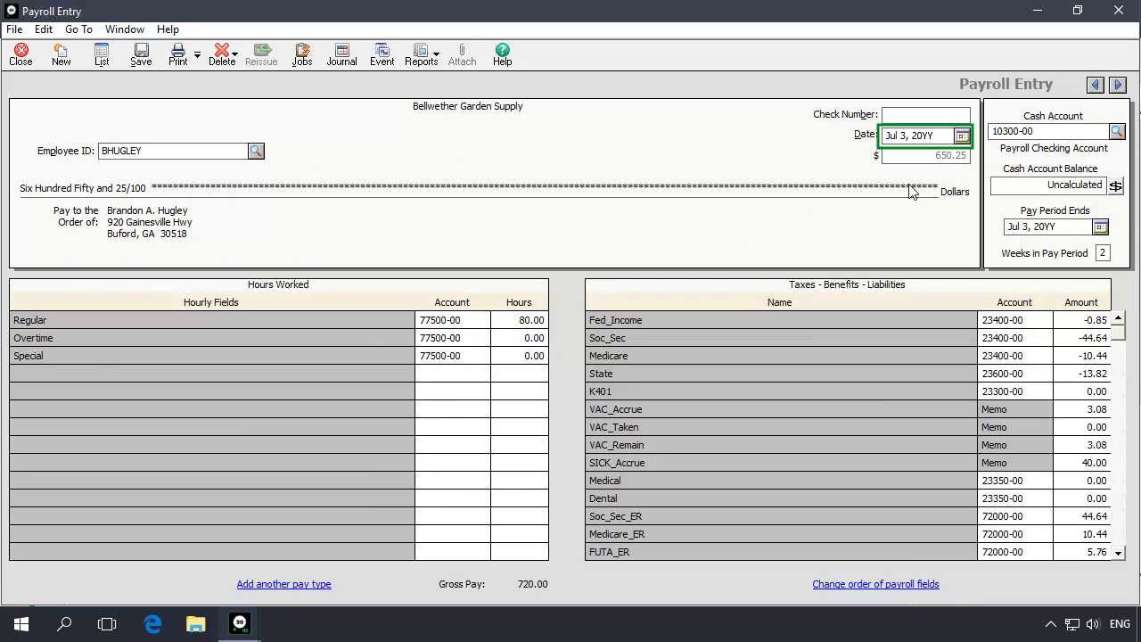
# Date the check Jul 1 and set Regular hours to 0.
pyautogui.click(947, 143)
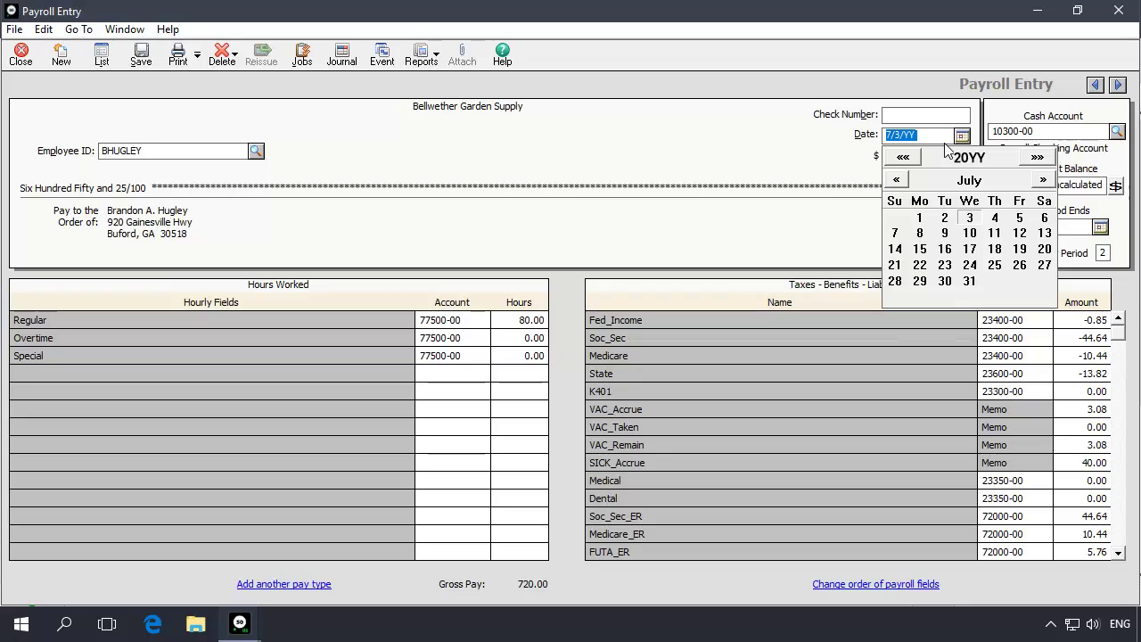
pyautogui.click(920, 219)
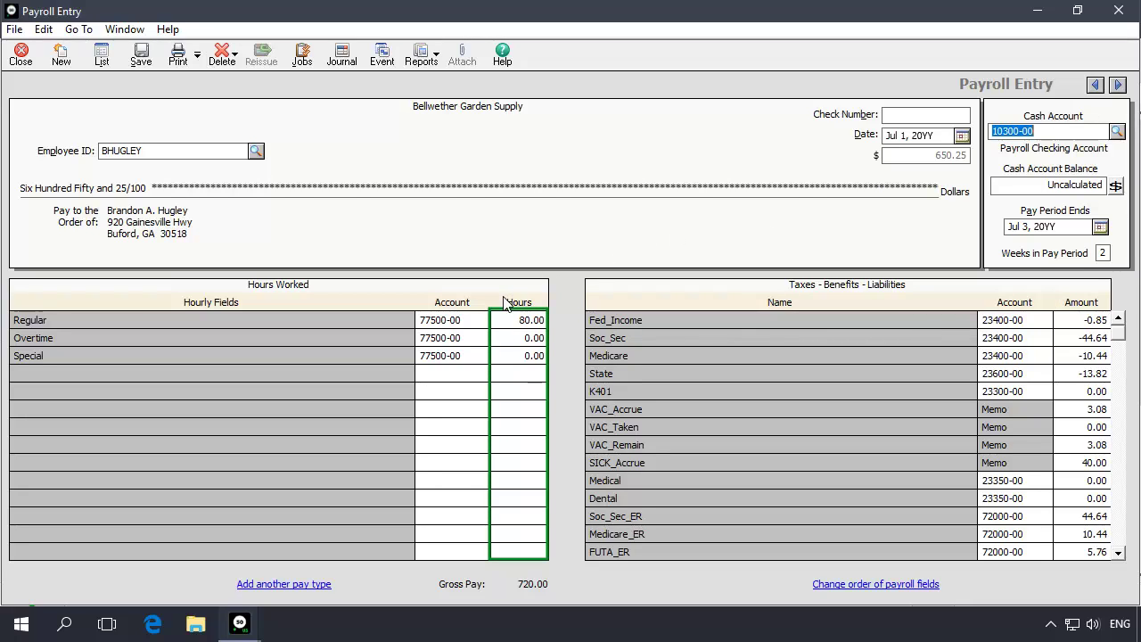
pyautogui.click(498, 327)
pyautogui.write('0')
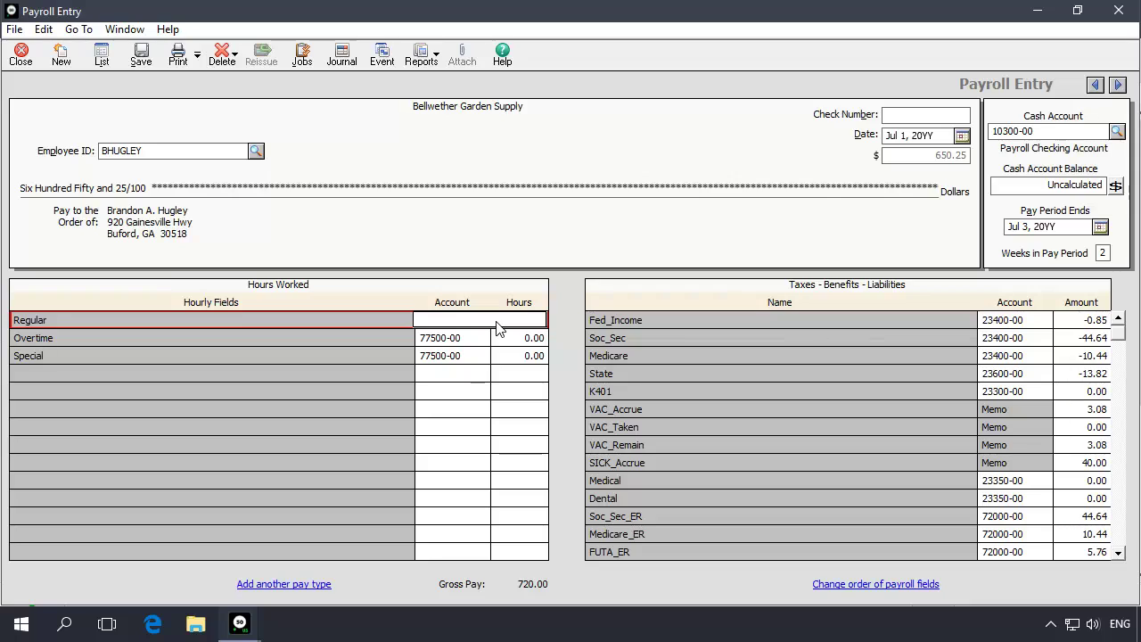
pyautogui.press('Tab')
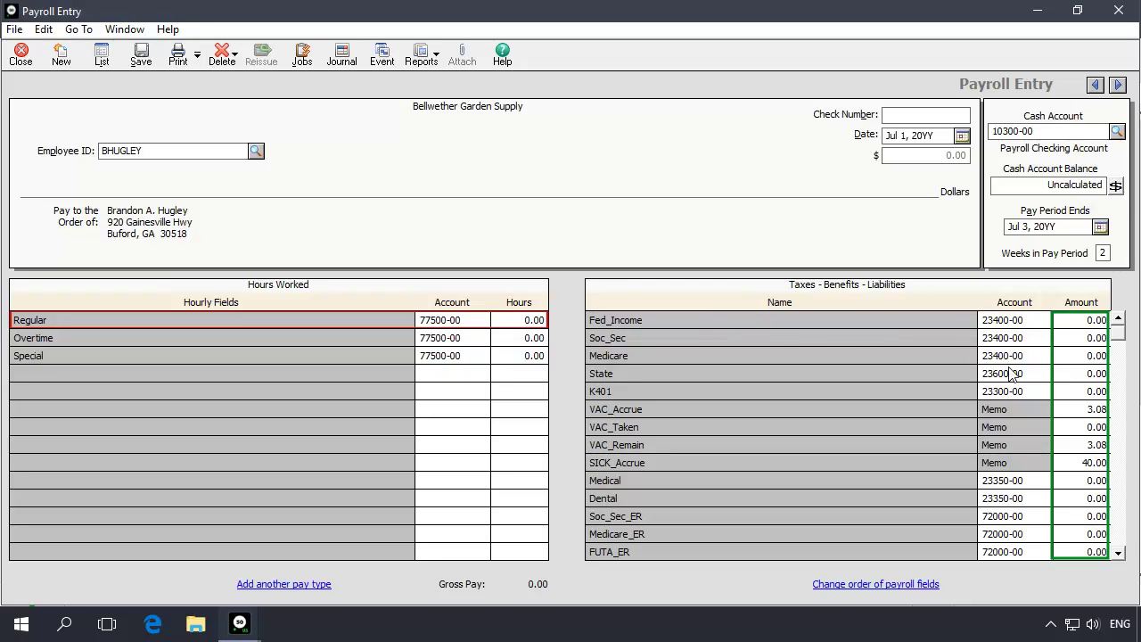
# Zero the VAC_Accrue and VAC_Remain amounts and set SICK_Remain to -3.00.
pyautogui.click(1058, 414)
pyautogui.write('0')
pyautogui.press('Down')
pyautogui.press('Down')
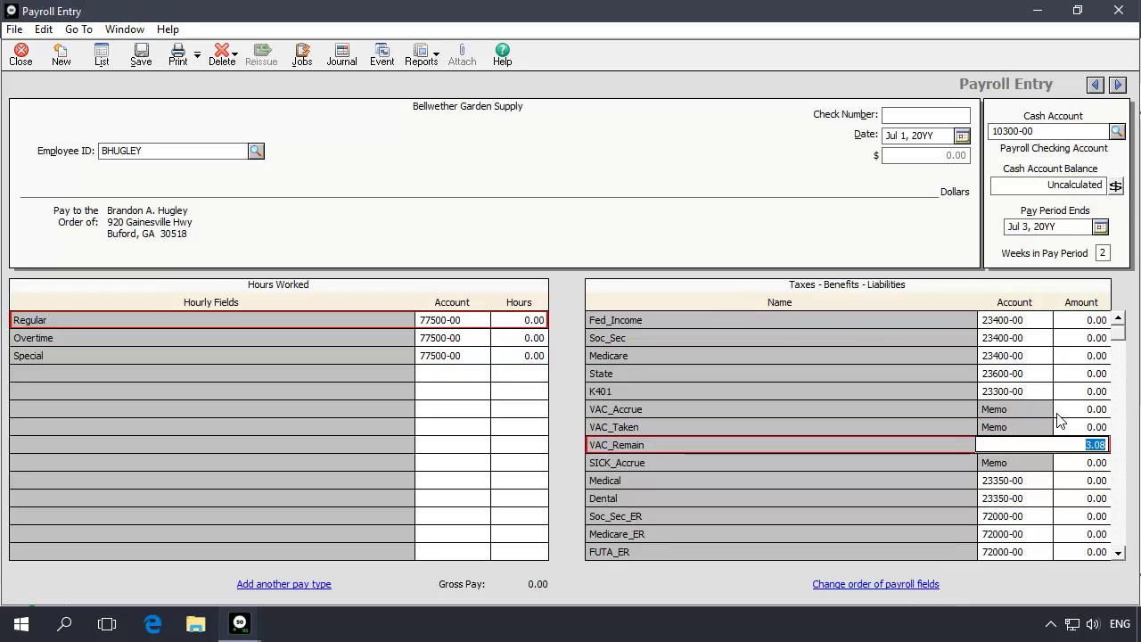
pyautogui.write('0')
pyautogui.press('Return')
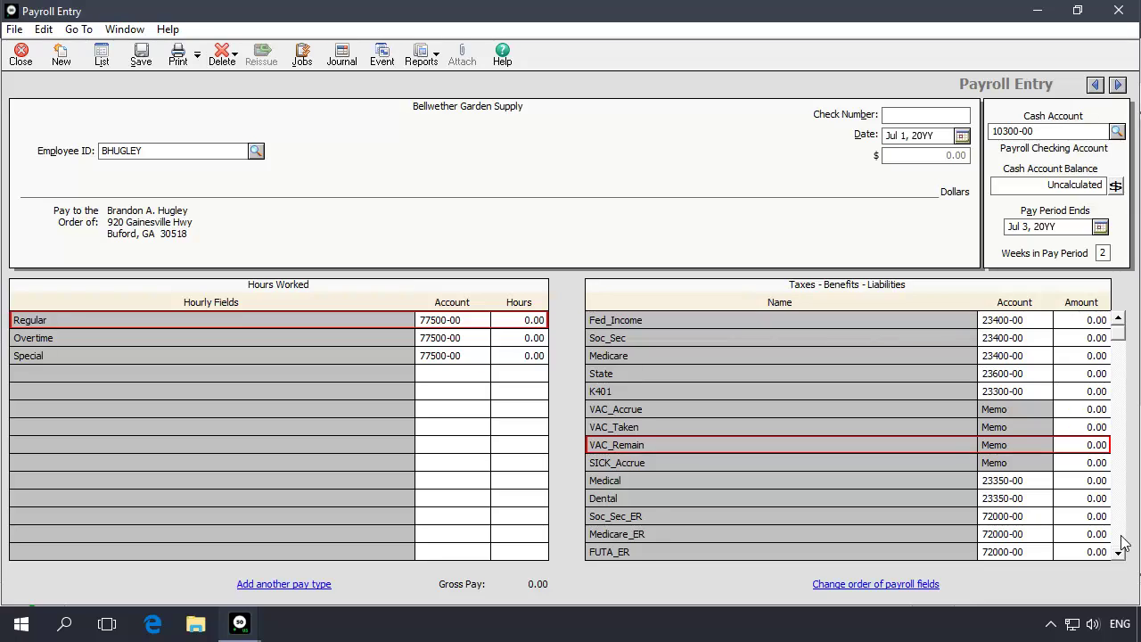
pyautogui.scroll(-2, 1121, 540)
pyautogui.click(1061, 520)
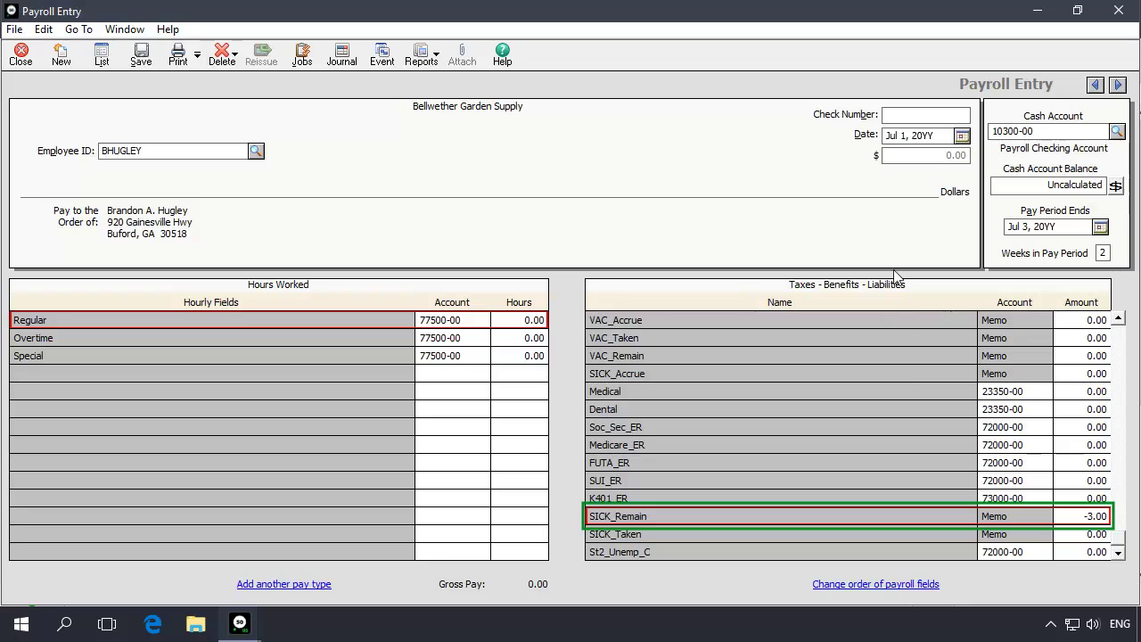
# Enter AdjVac07YY as the check number.
pyautogui.click(885, 120)
pyautogui.write('AdjVac07YY')
pyautogui.press('Tab')
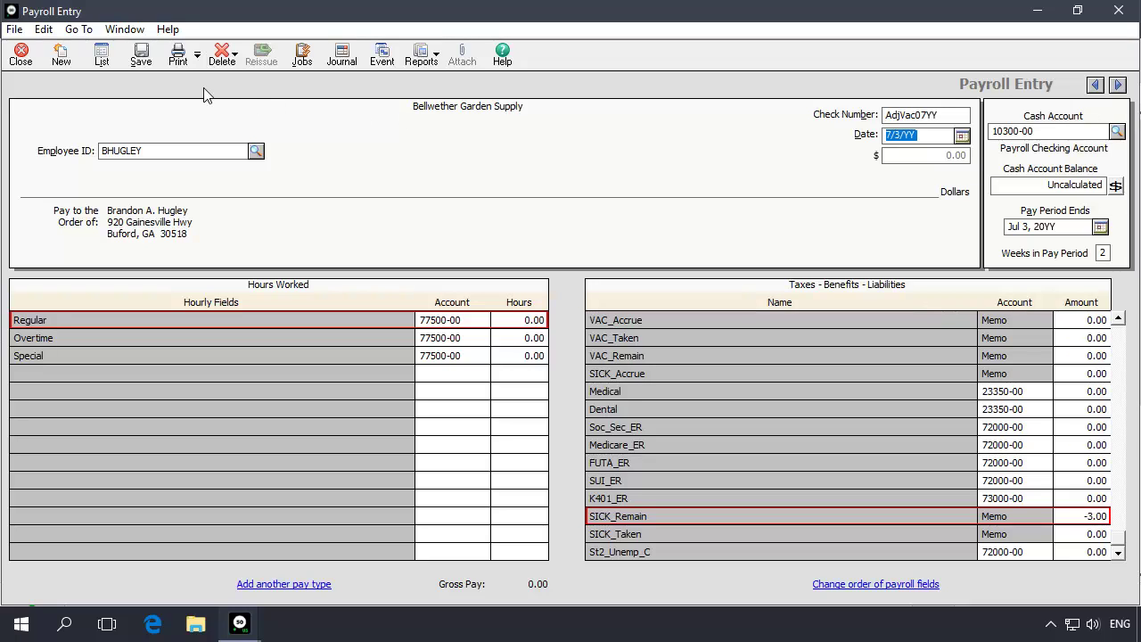
# Save the zero-pay adjustment entry and close the Payroll Entry window.
pyautogui.click(141, 56)
pyautogui.click(20, 55)
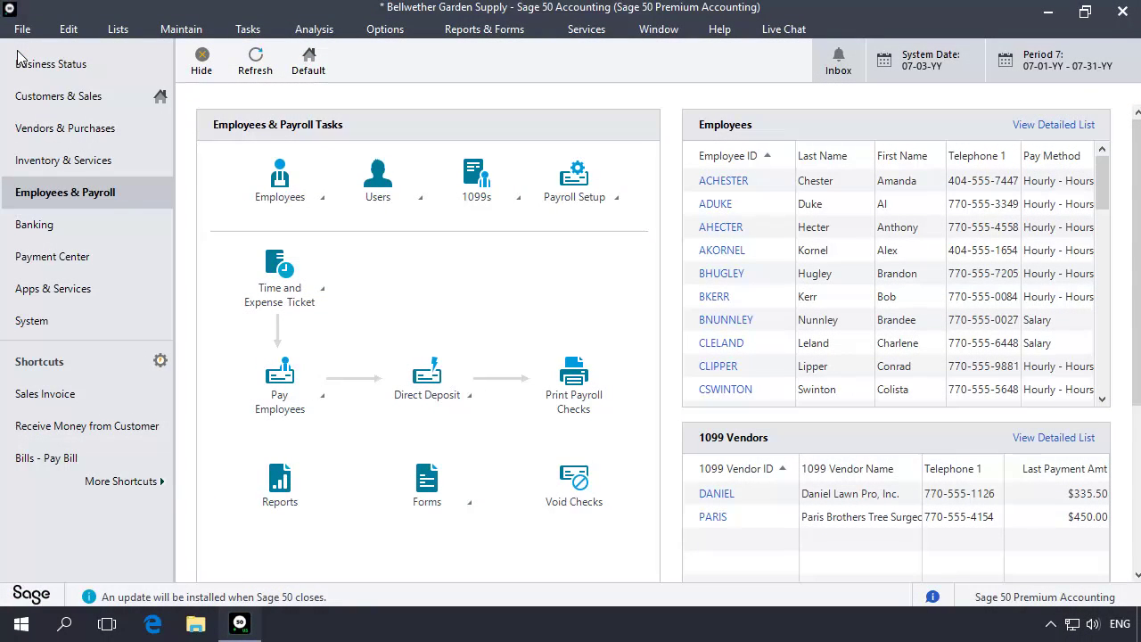